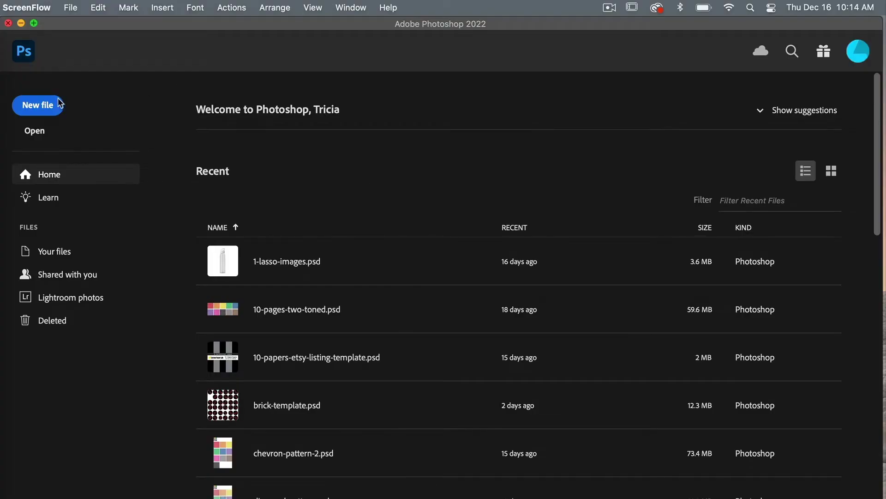
Create a new 1200 × 1200 px, 300 ppi document with a transparent background.
{"action": "left_click", "coordinate": [51, 110]}
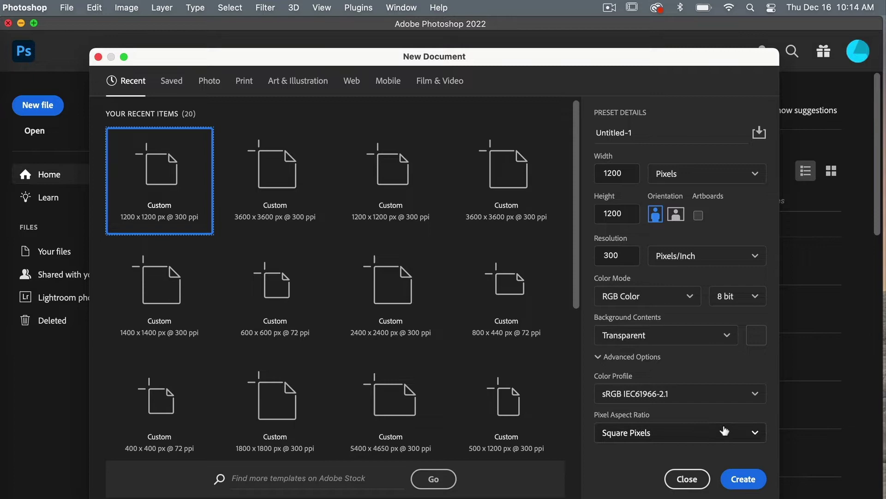
{"action": "left_click", "coordinate": [749, 479]}
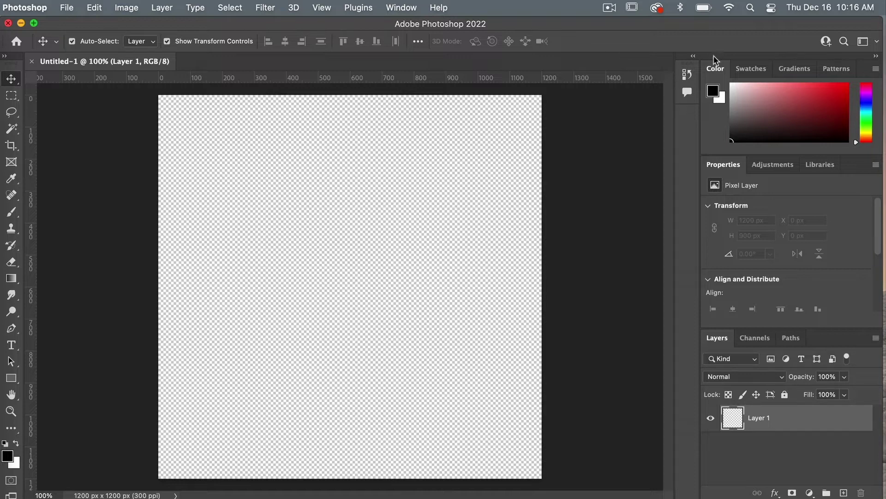
{"action": "left_click", "coordinate": [863, 42]}
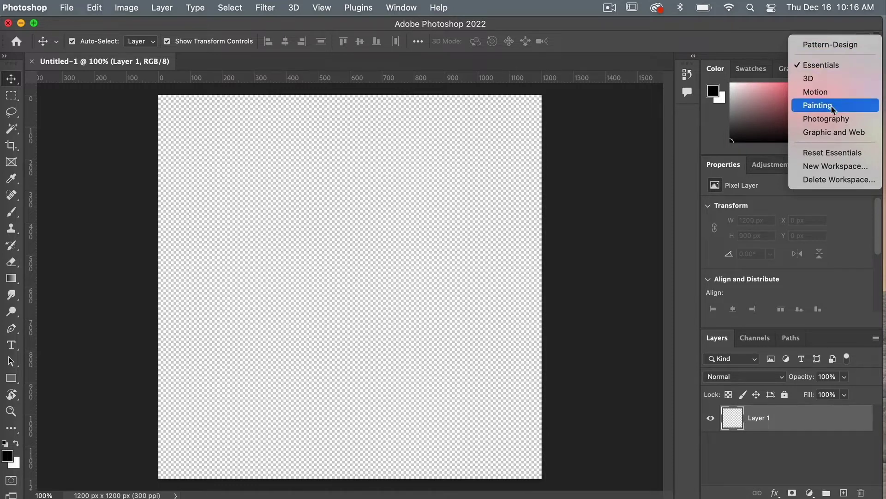
{"action": "left_click", "coordinate": [845, 107]}
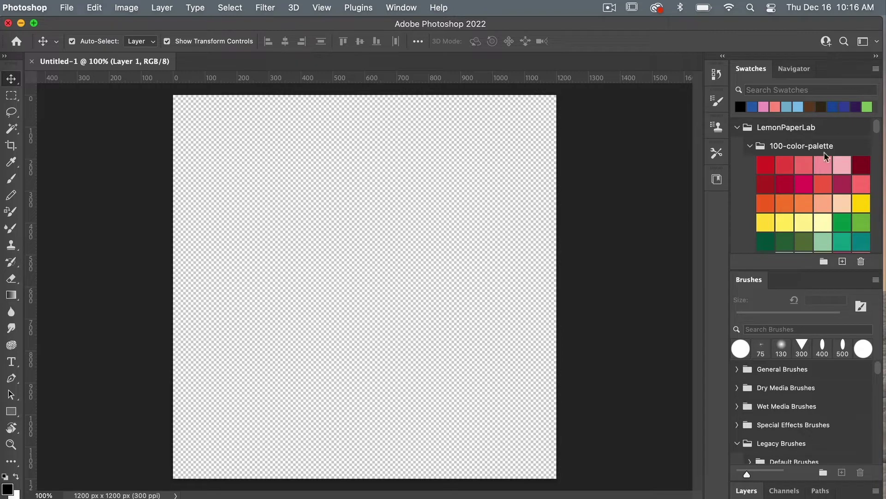
{"action": "left_click", "coordinate": [863, 42]}
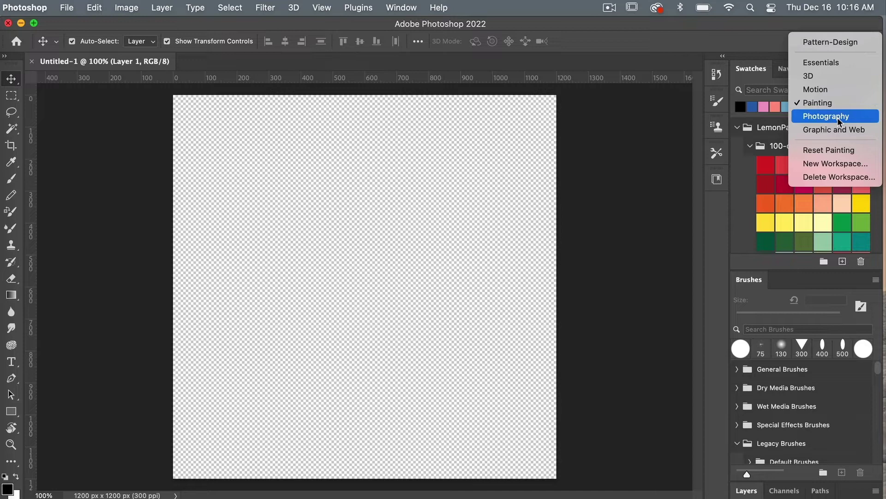
{"action": "left_click", "coordinate": [855, 119]}
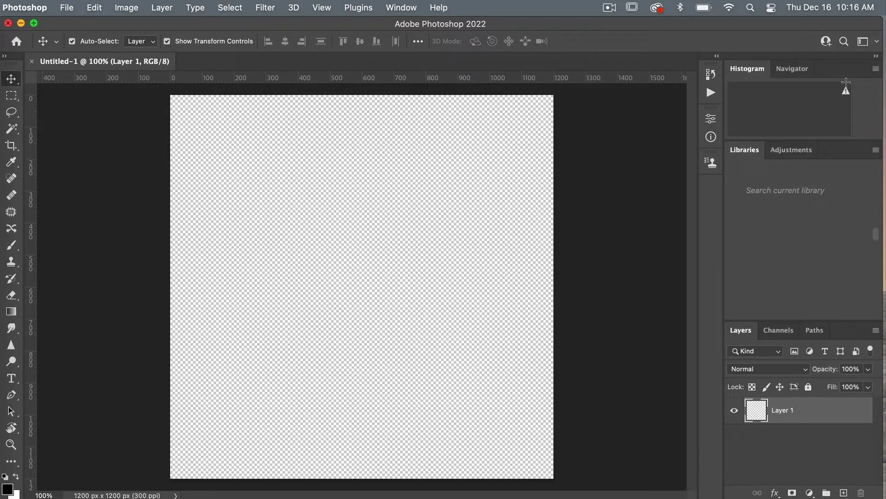
{"action": "left_click", "coordinate": [865, 44]}
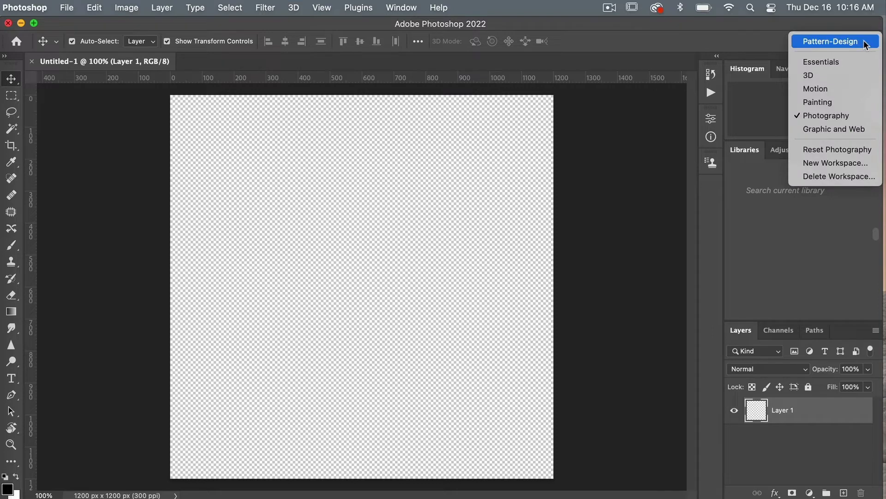
{"action": "left_click", "coordinate": [845, 62]}
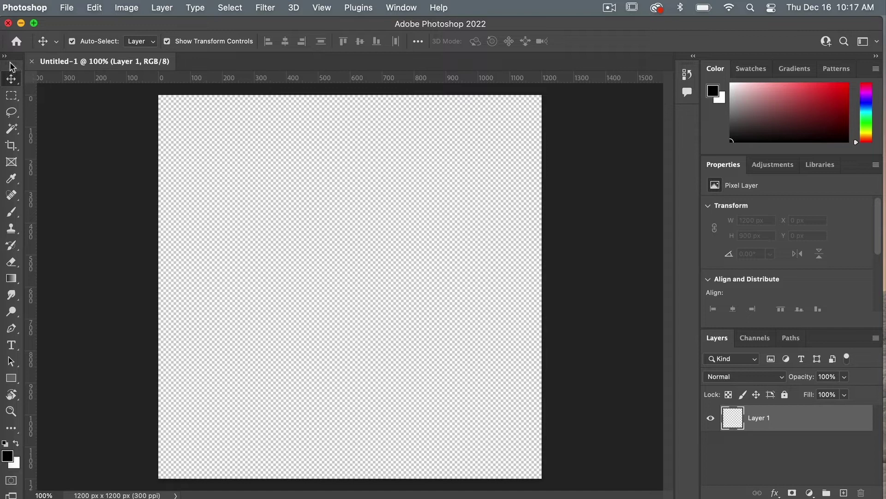
Dock the toolbox on the right, beside the panel column.
{"action": "left_click_drag", "start_coordinate": [10, 64], "coordinate": [672, 76]}
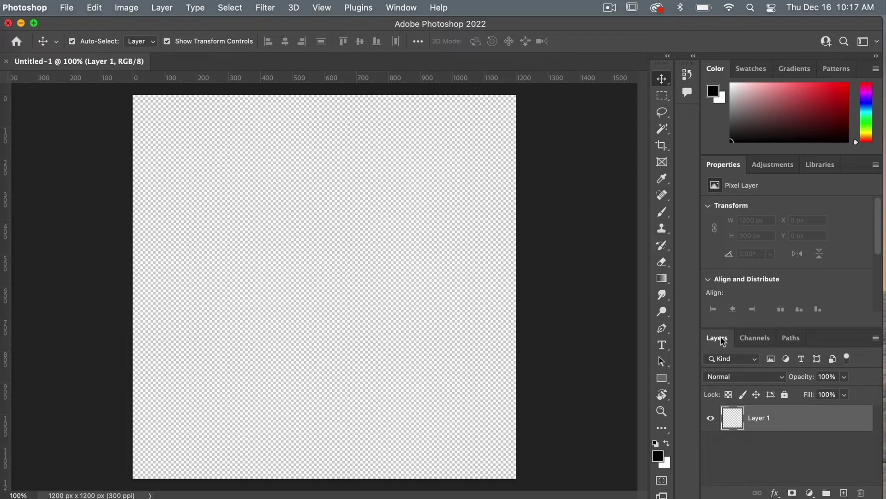
Put Layers in its own column, with Swatches and Color grouped beneath it.
{"action": "left_click_drag", "start_coordinate": [722, 343], "coordinate": [704, 112]}
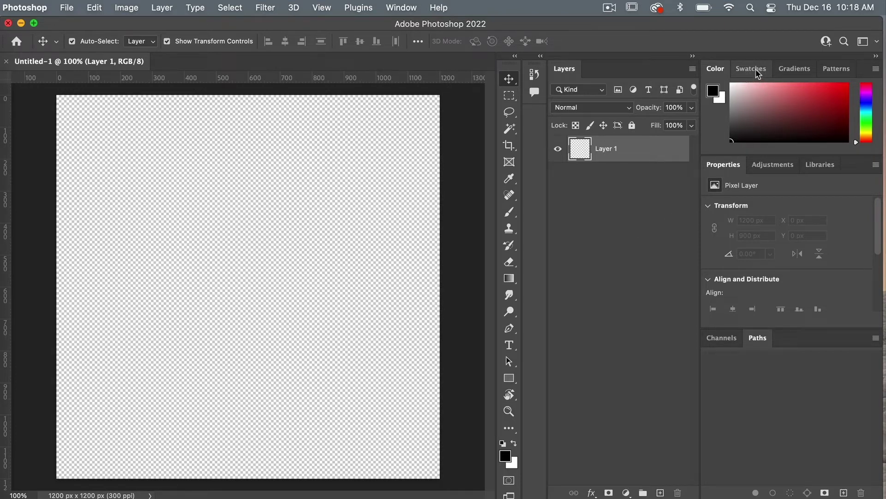
{"action": "left_click_drag", "start_coordinate": [757, 73], "coordinate": [609, 485]}
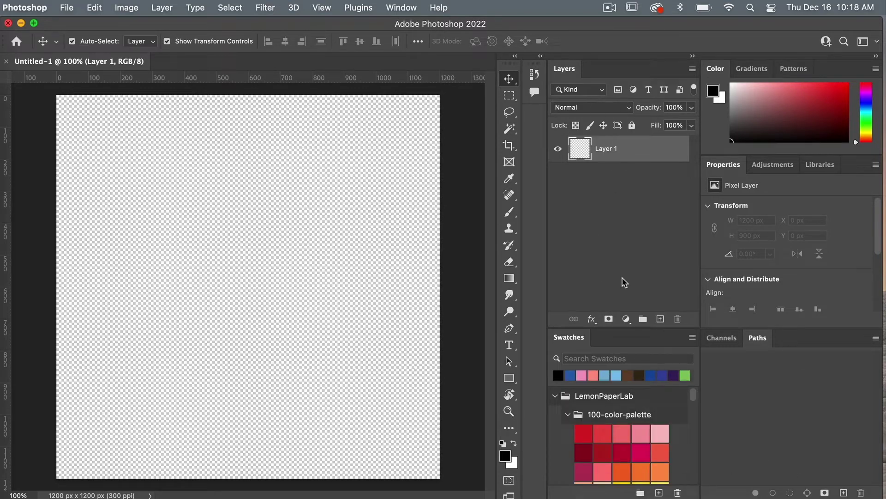
{"action": "left_click_drag", "start_coordinate": [713, 69], "coordinate": [605, 337]}
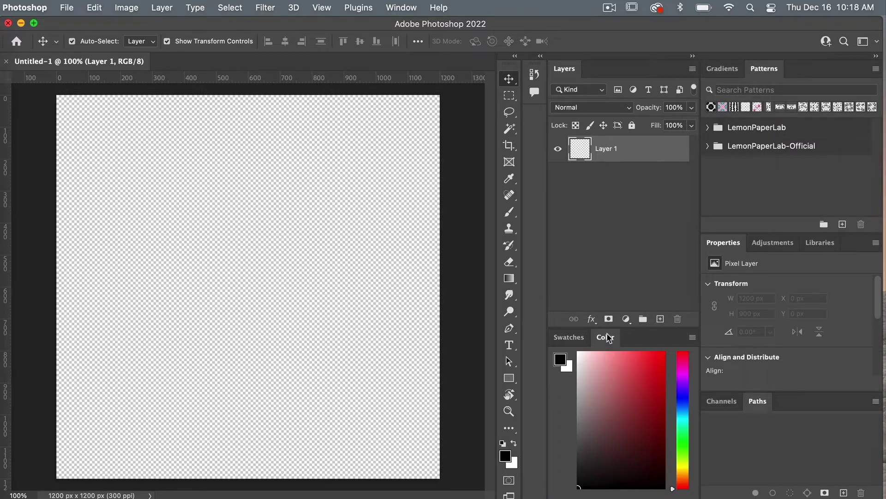
{"action": "left_click", "coordinate": [571, 341]}
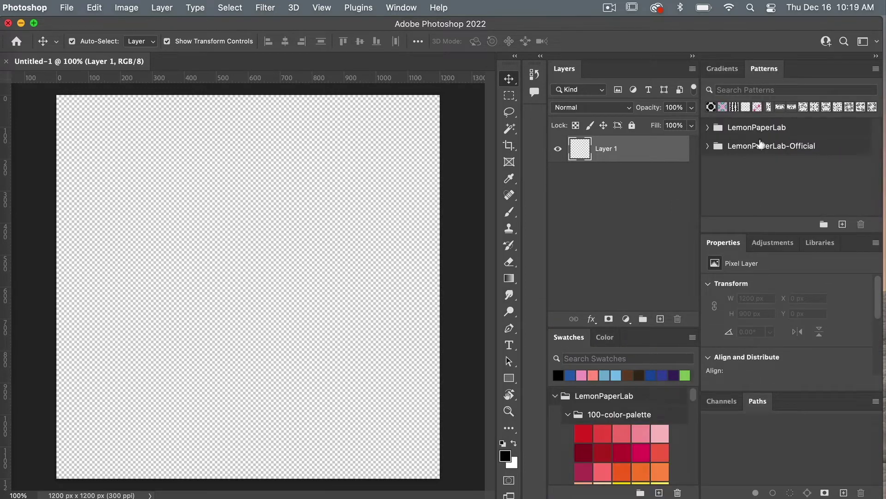
Check the LemonPaperLab and Turquoise-digital-paper pattern folders, collapse them, then open the Window menu.
{"action": "left_click", "coordinate": [709, 129]}
{"action": "scroll", "coordinate": [799, 188], "scroll_direction": "down", "scroll_amount": 3}
{"action": "scroll", "coordinate": [799, 188], "scroll_direction": "up", "scroll_amount": 1}
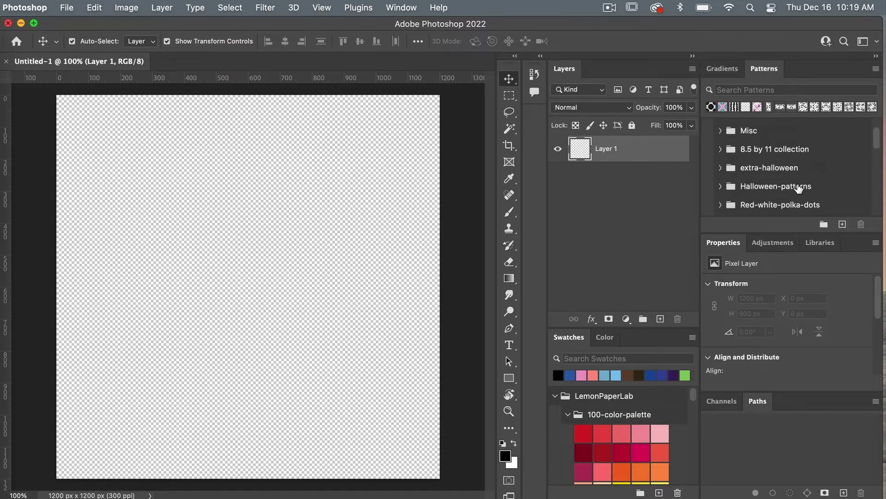
{"action": "scroll", "coordinate": [799, 188], "scroll_direction": "up", "scroll_amount": 2}
{"action": "left_click", "coordinate": [721, 149]}
{"action": "scroll", "coordinate": [791, 189], "scroll_direction": "down", "scroll_amount": 2}
{"action": "scroll", "coordinate": [791, 190], "scroll_direction": "up", "scroll_amount": 3}
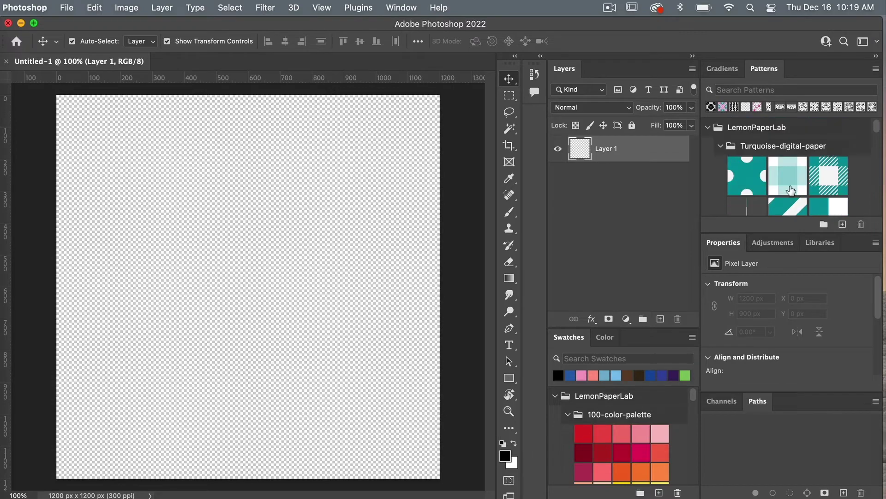
{"action": "left_click", "coordinate": [720, 146]}
{"action": "left_click", "coordinate": [707, 129]}
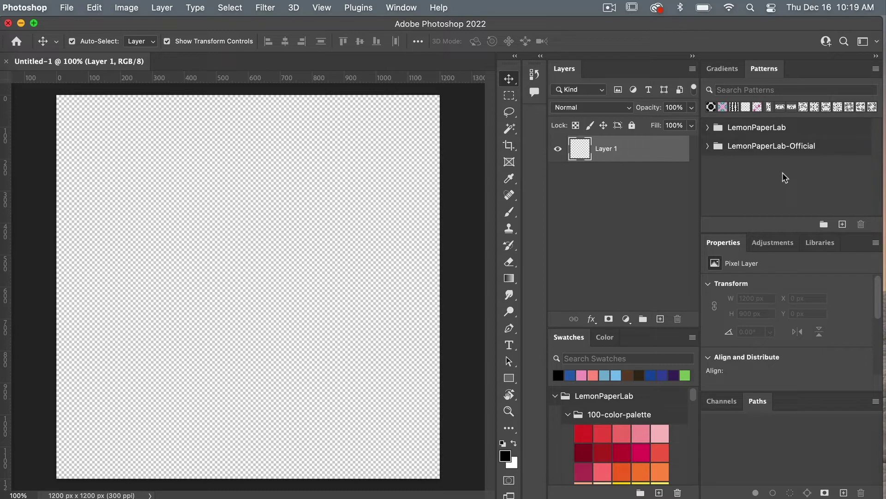
{"action": "left_click", "coordinate": [407, 7]}
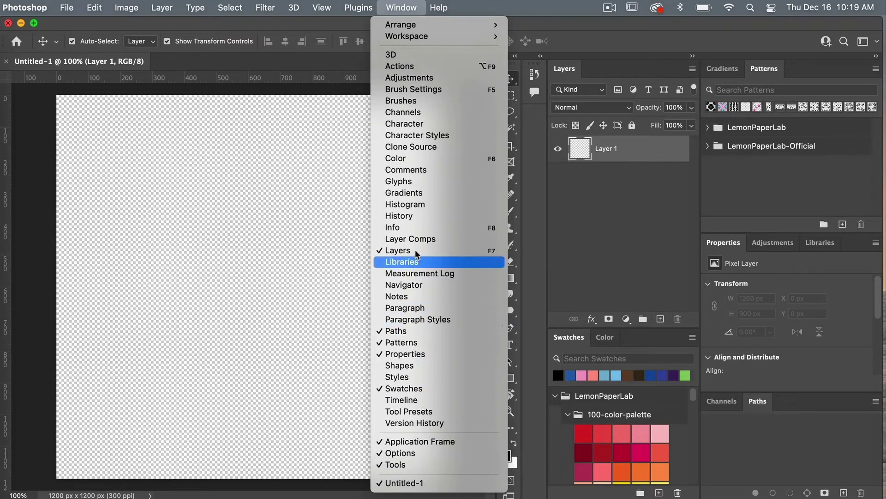
Add the Actions panel to the Properties group and close History and Comments.
{"action": "left_click", "coordinate": [421, 68]}
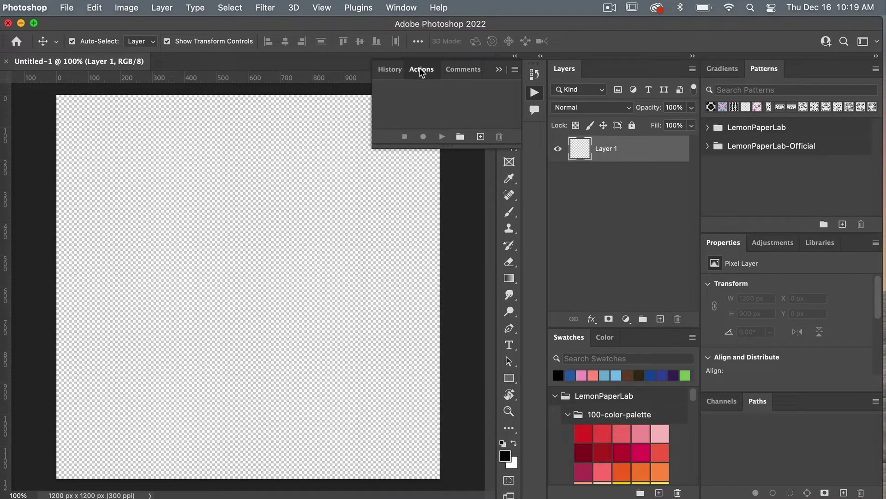
{"action": "left_click_drag", "start_coordinate": [421, 73], "coordinate": [748, 247]}
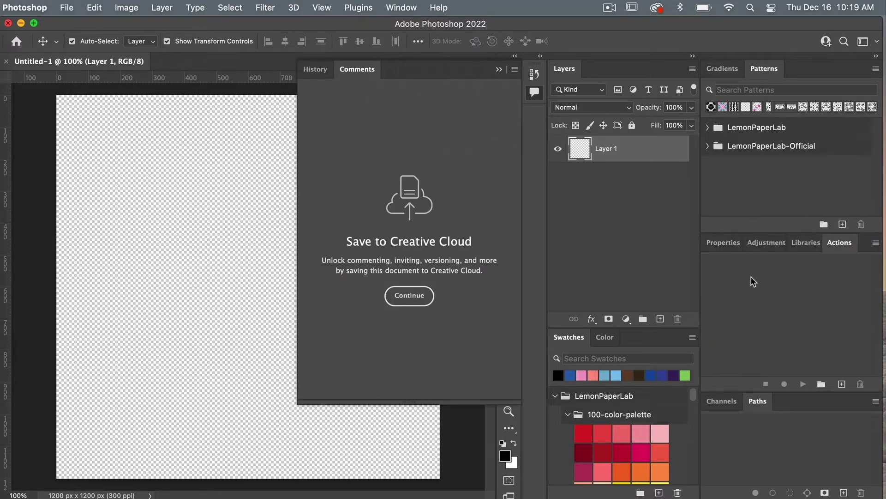
{"action": "left_click", "coordinate": [499, 70]}
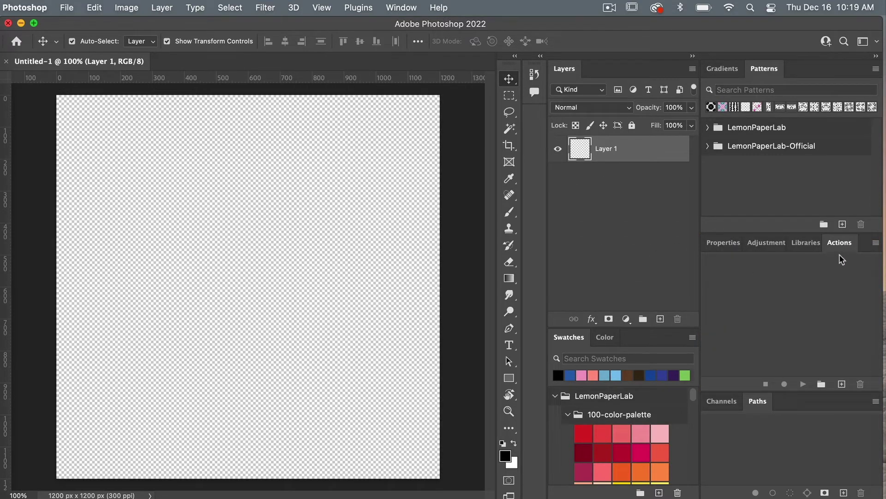
Dock Properties beside Layers and move Patterns ahead of Gradients.
{"action": "left_click_drag", "start_coordinate": [727, 246], "coordinate": [604, 69]}
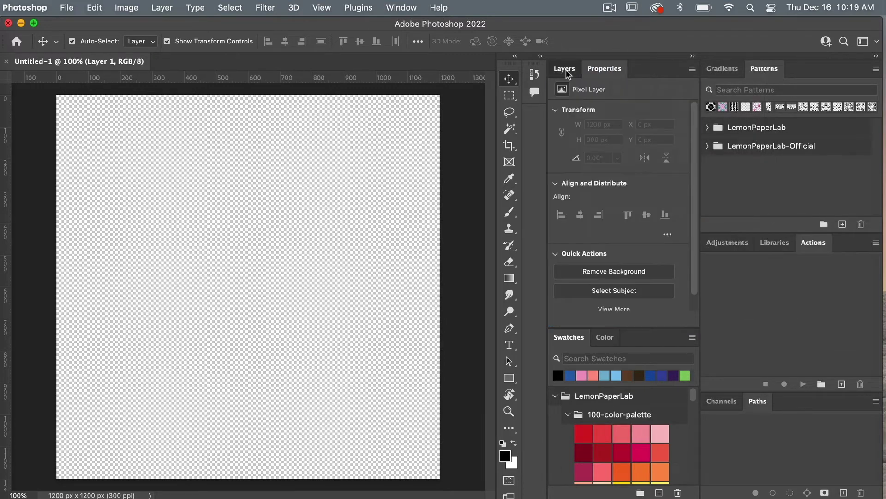
{"action": "left_click", "coordinate": [561, 69]}
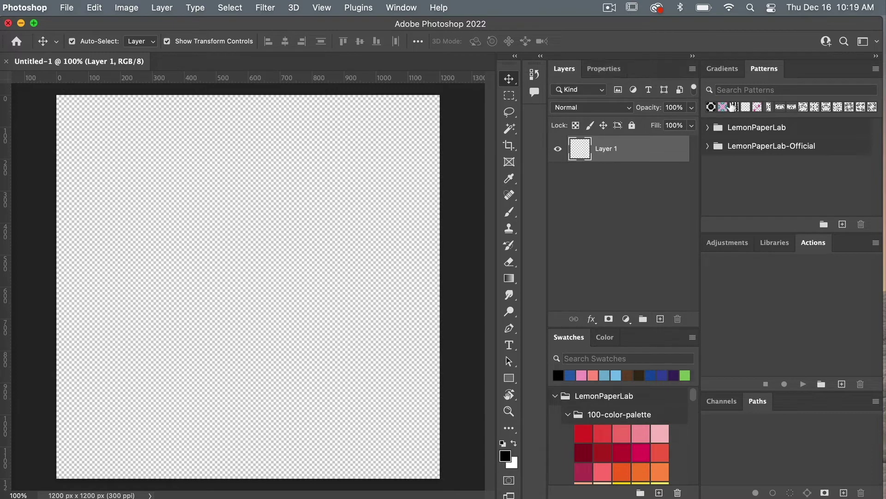
{"action": "left_click_drag", "start_coordinate": [764, 72], "coordinate": [714, 70]}
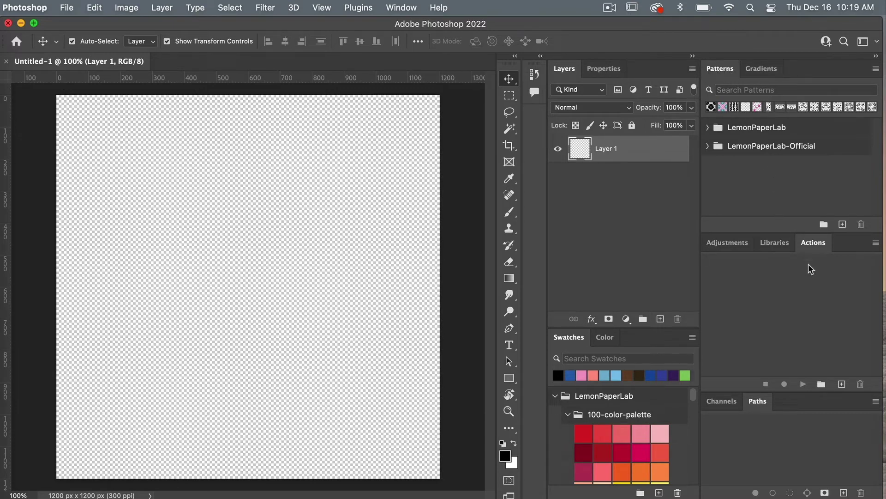
{"action": "left_click", "coordinate": [778, 244]}
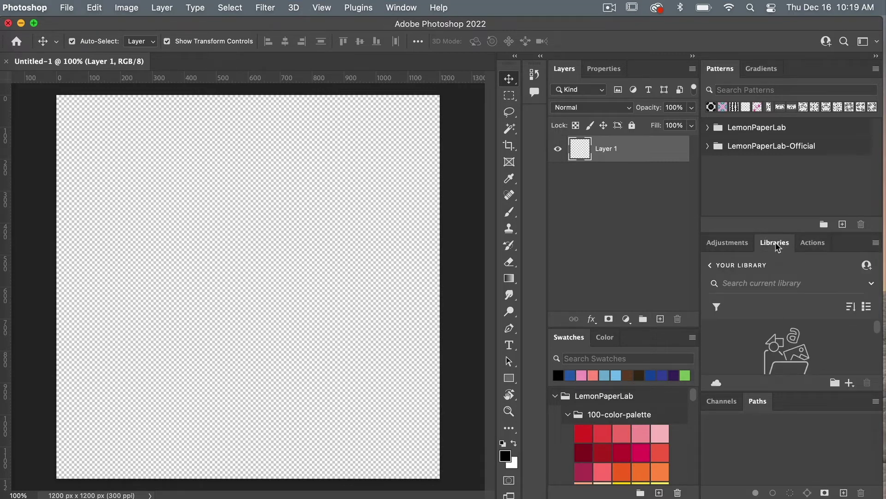
Close the Libraries, Adjustments, Paths and Channels panels and make Patterns taller above Actions.
{"action": "right_click", "coordinate": [776, 247]}
{"action": "left_click", "coordinate": [786, 255]}
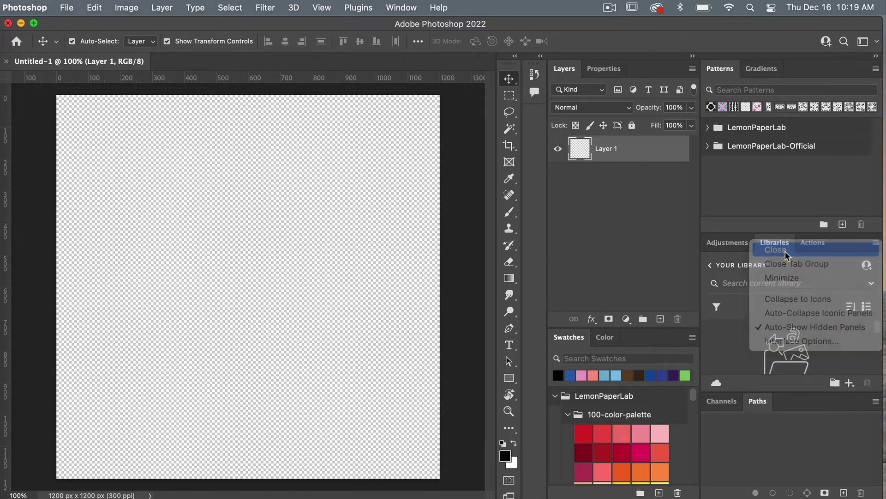
{"action": "right_click", "coordinate": [723, 245]}
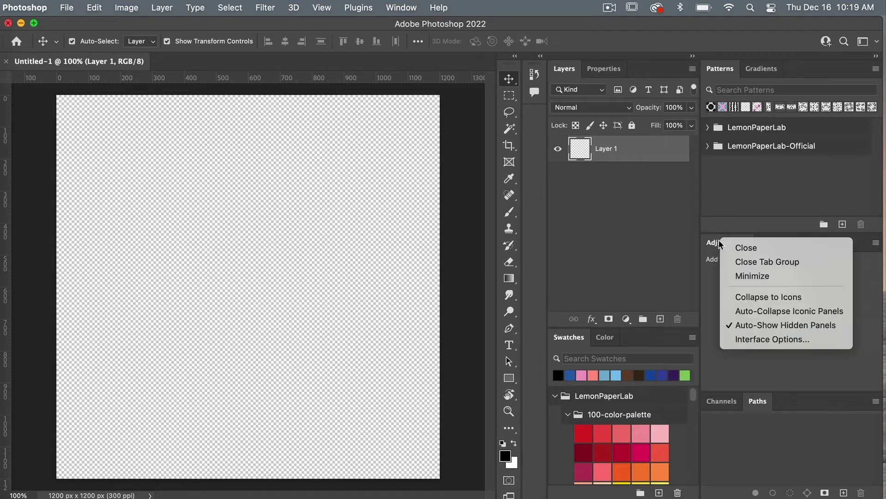
{"action": "left_click", "coordinate": [754, 250]}
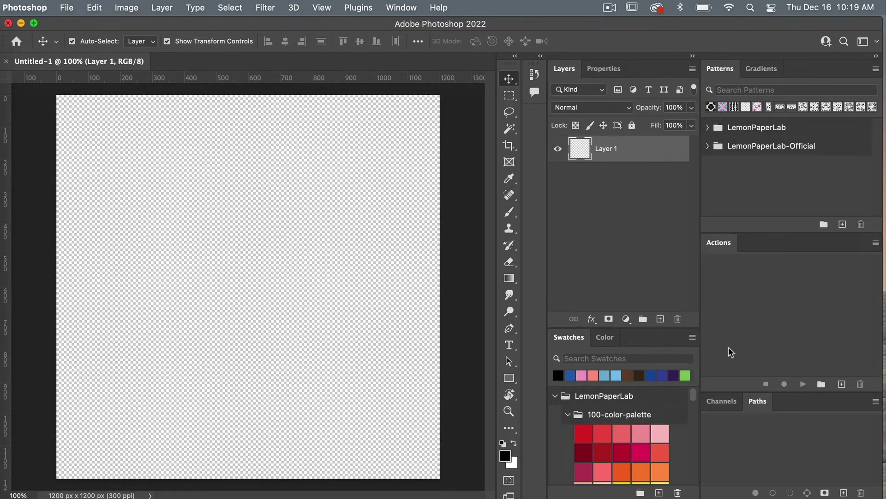
{"action": "right_click", "coordinate": [757, 406]}
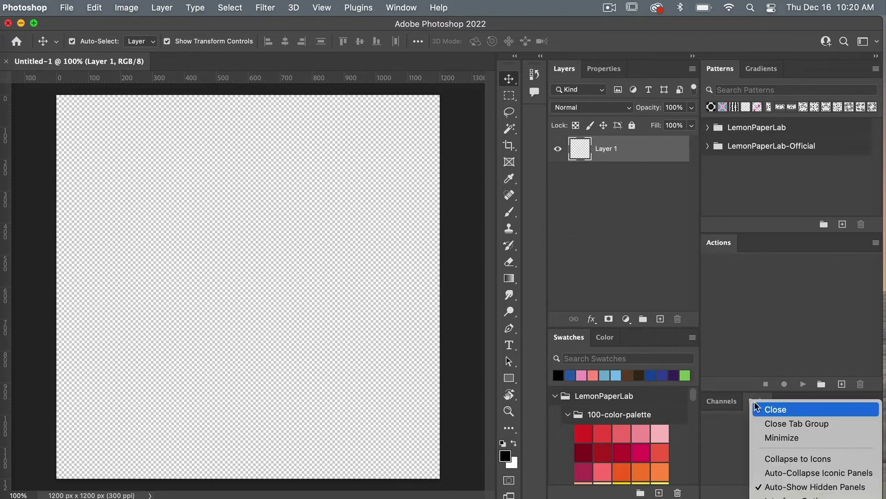
{"action": "left_click", "coordinate": [778, 415]}
{"action": "right_click", "coordinate": [724, 405]}
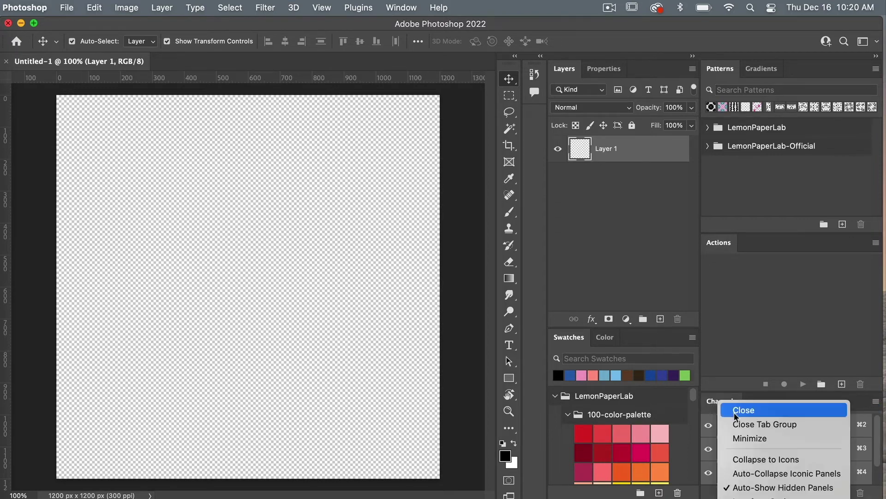
{"action": "left_click", "coordinate": [735, 415]}
{"action": "left_click_drag", "start_coordinate": [784, 234], "coordinate": [793, 294]}
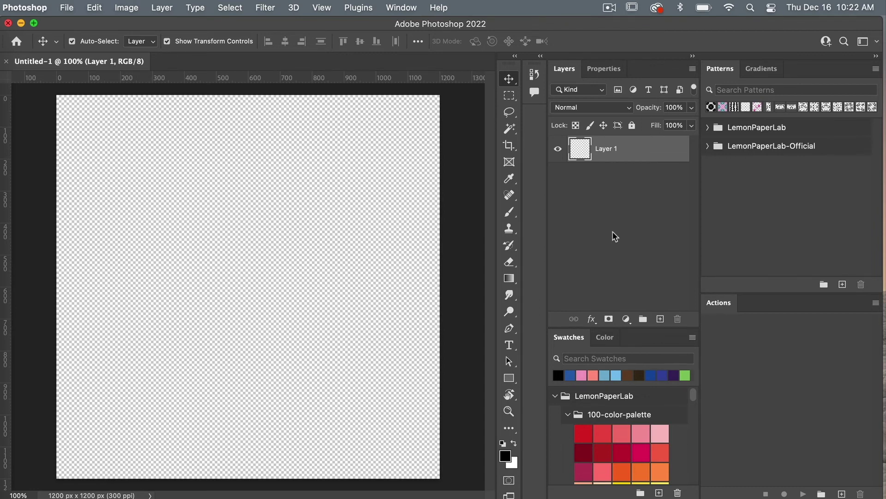
Start a new workspace from the workspace switcher and name it 'Pattern Design'.
{"action": "left_click", "coordinate": [862, 43]}
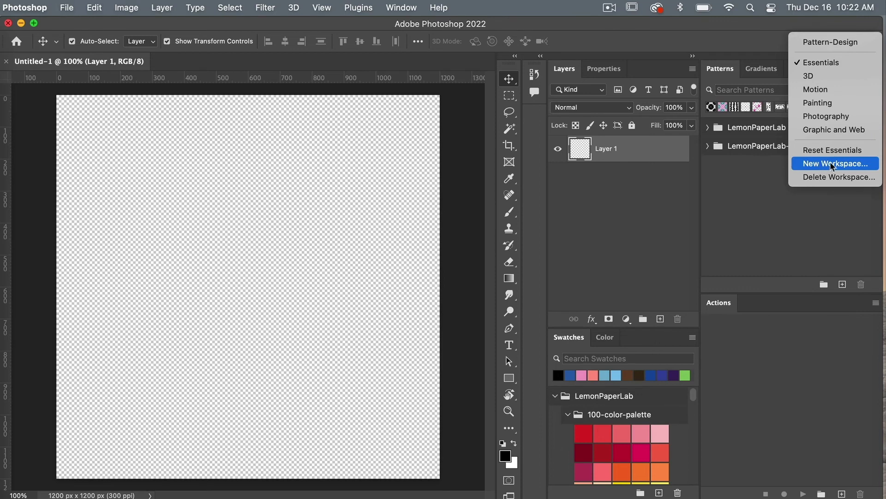
{"action": "left_click", "coordinate": [860, 165]}
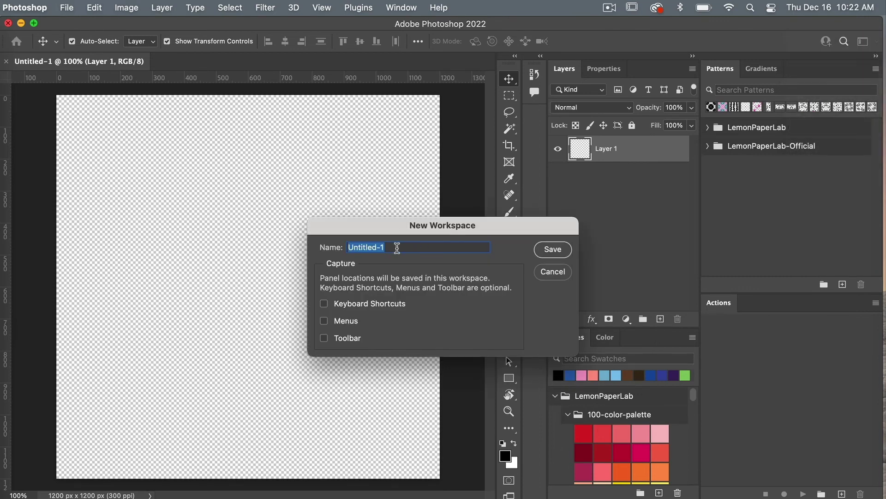
{"action": "key", "text": "BackSpace"}
{"action": "type", "text": "Pattern Design"}
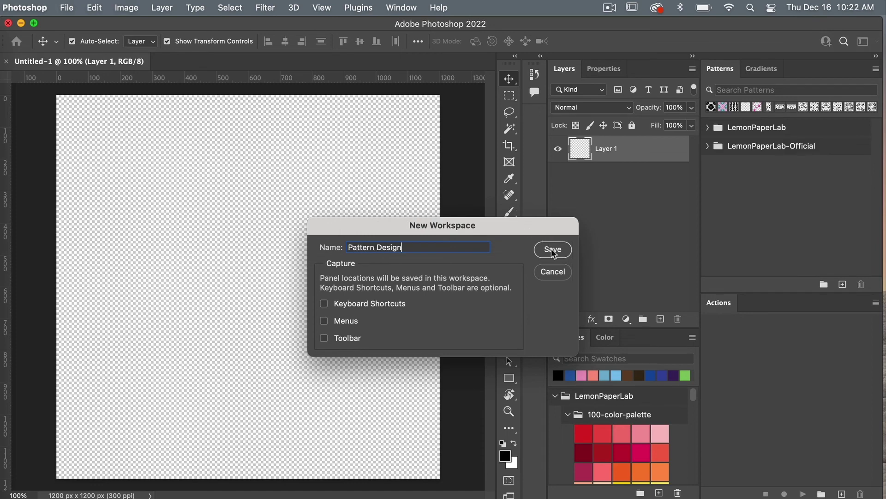